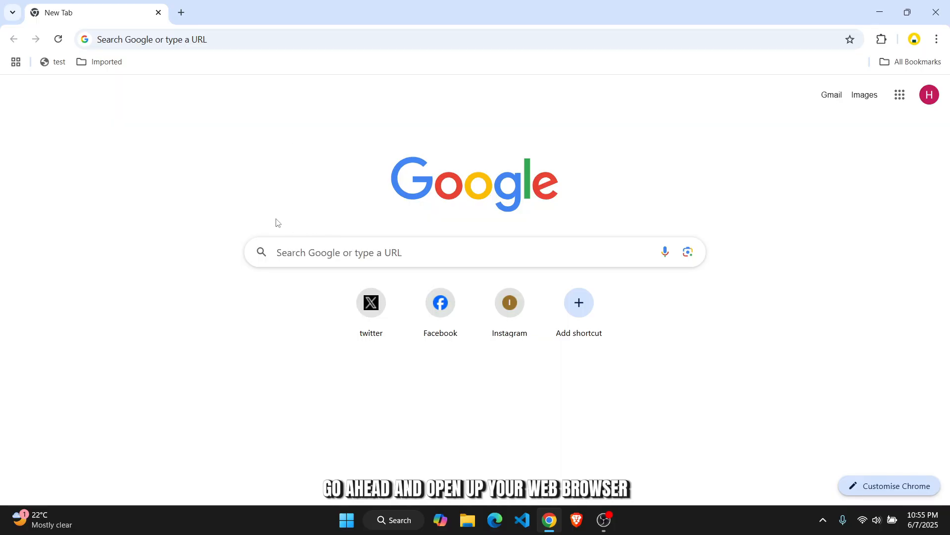
# - Search the web for "beacons ai", open the sponsored Beacons AI result, and dismiss the creator profile pop-up
pyautogui.click(233, 38)
pyautogui.write('beacons ai')
pyautogui.press('Return')
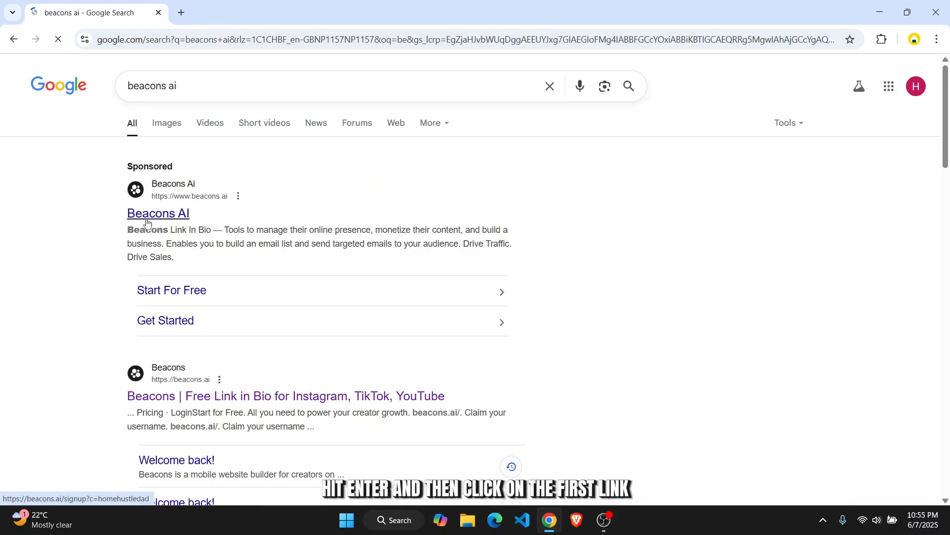
pyautogui.click(146, 222)
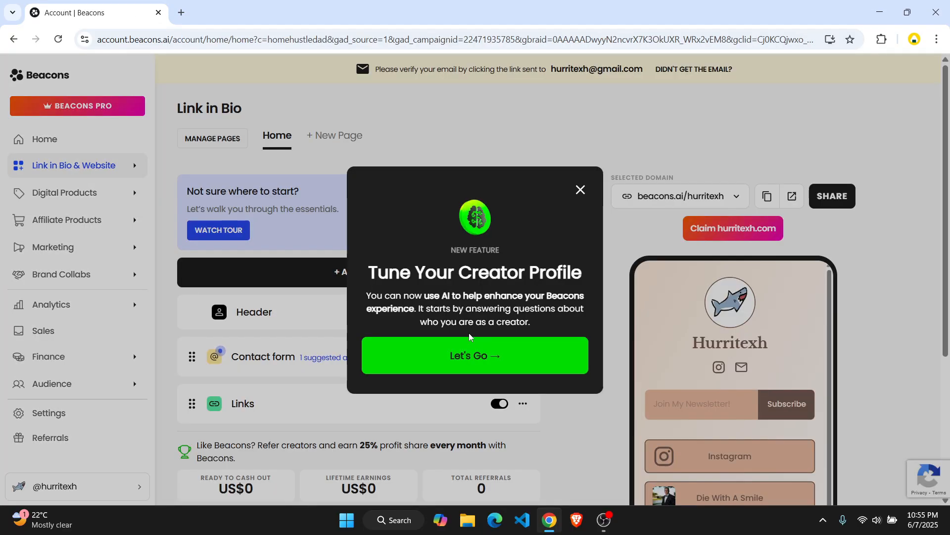
pyautogui.click(580, 191)
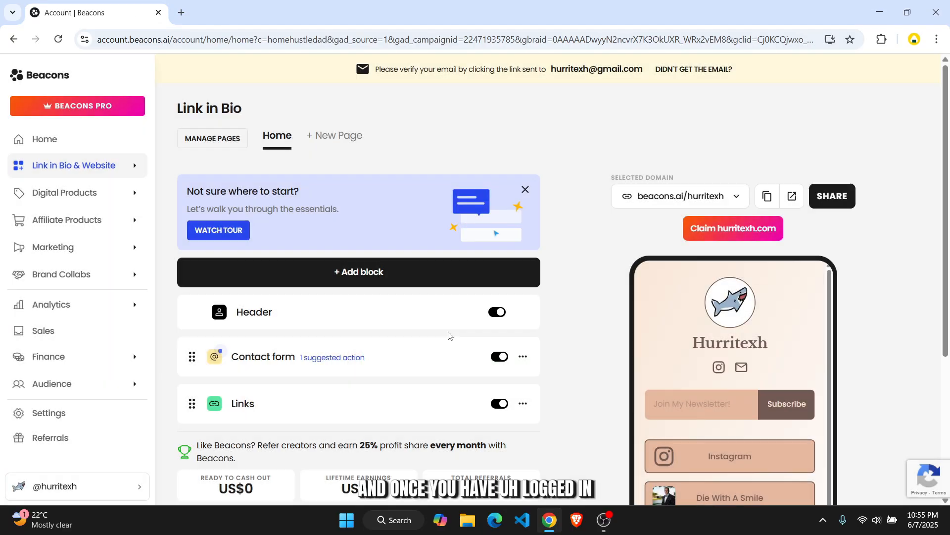
# - Go to the Websites area of Link in Bio & Website and start a new website to reach the template gallery
pyautogui.scroll(-4, 449, 335)
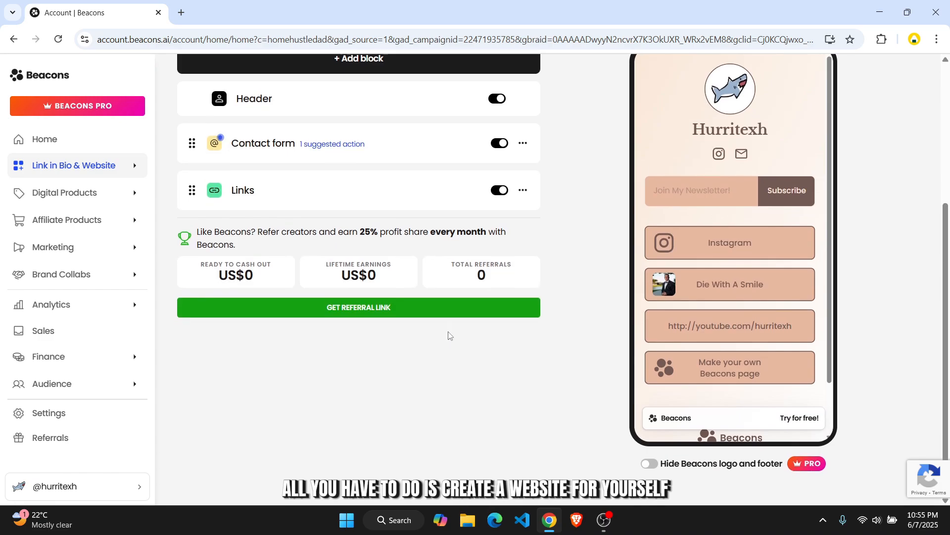
pyautogui.scroll(4, 449, 335)
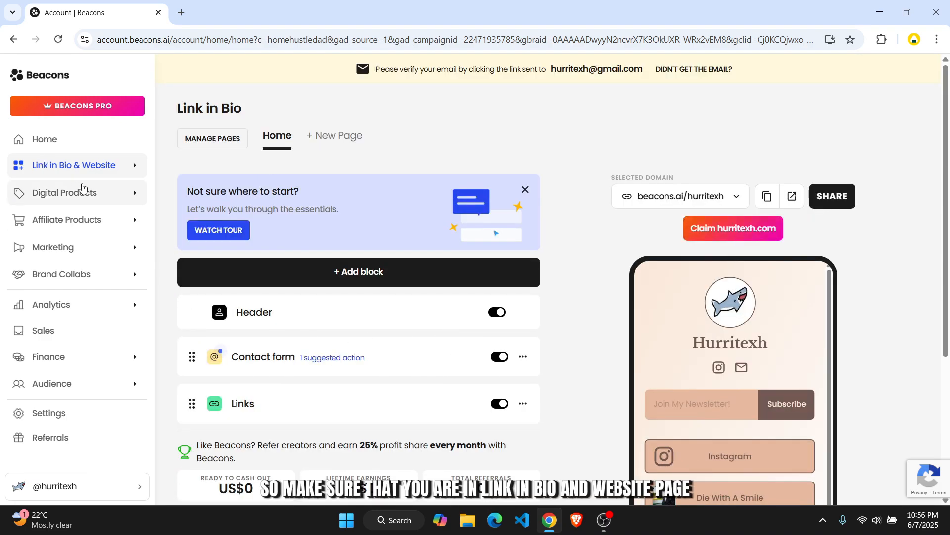
pyautogui.click(116, 171)
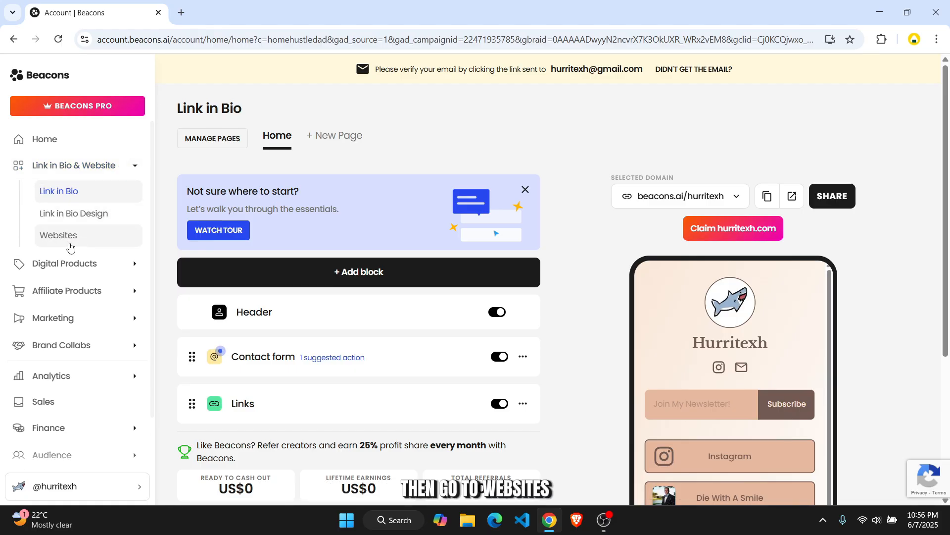
pyautogui.click(70, 246)
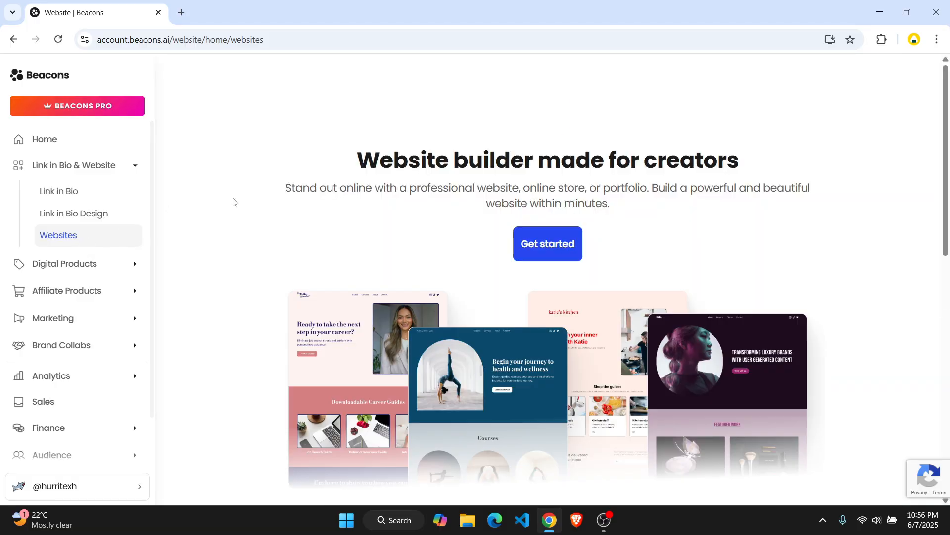
pyautogui.click(543, 243)
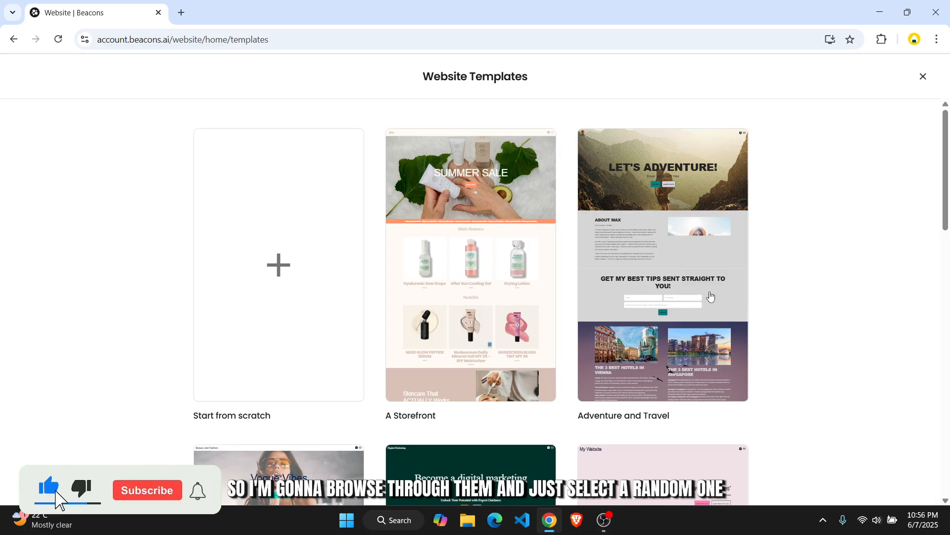
# - Browse the website templates, preview the Health and Wellness one, and return to the gallery
pyautogui.scroll(-3, 817, 288)
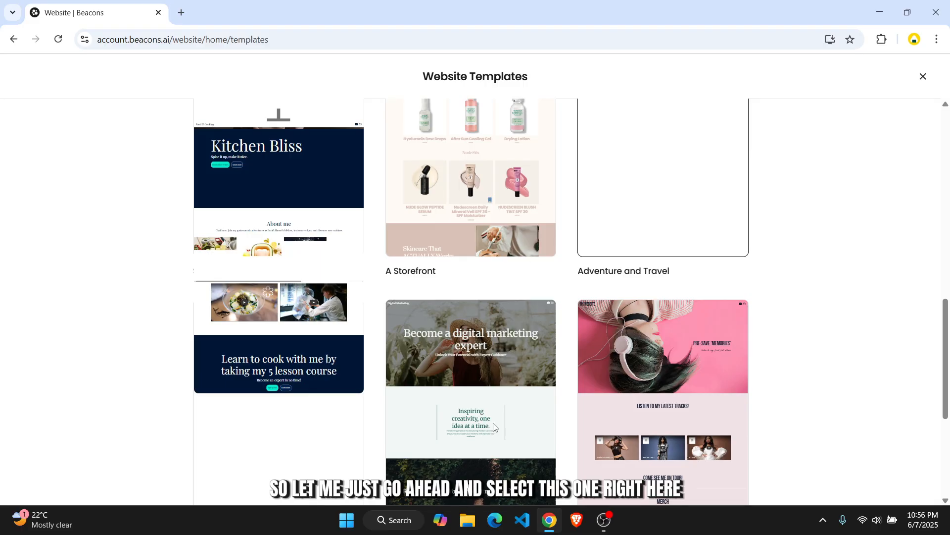
pyautogui.scroll(3, 483, 297)
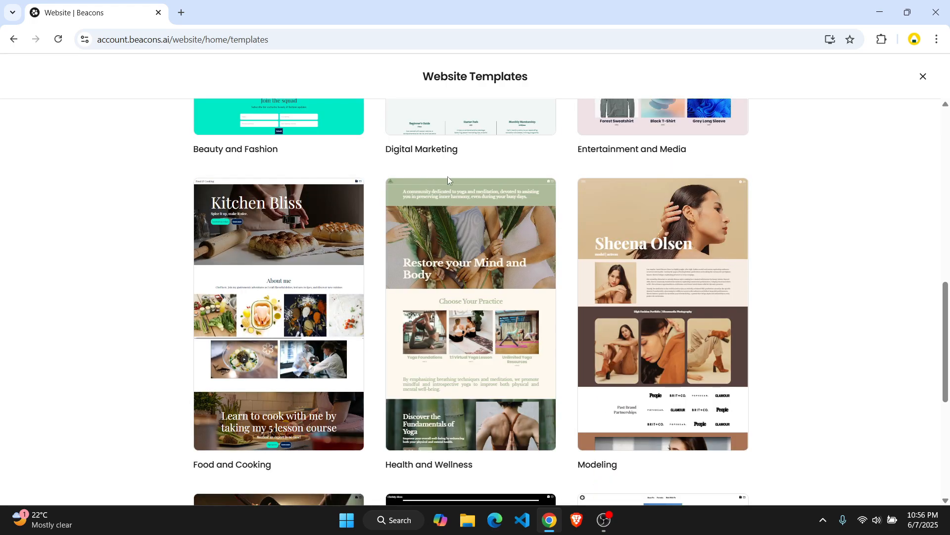
pyautogui.click(447, 177)
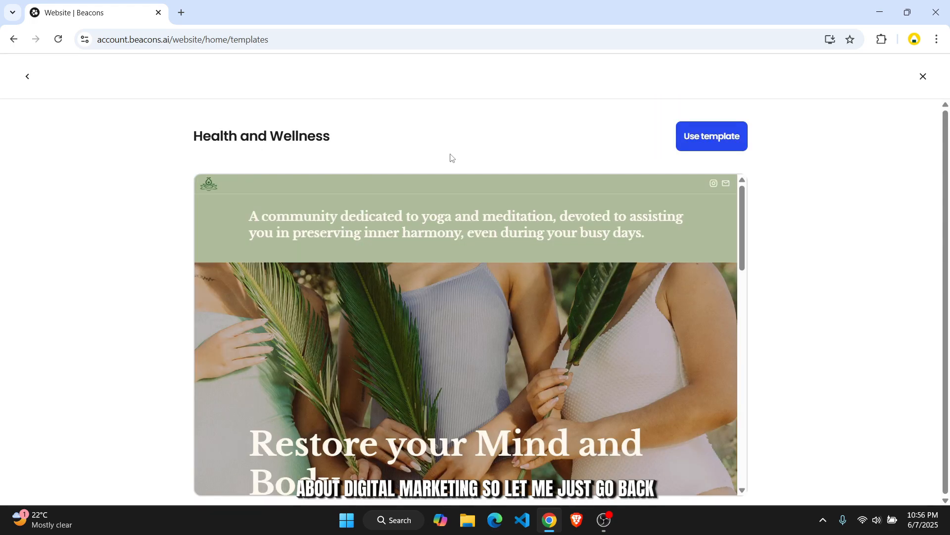
pyautogui.click(27, 76)
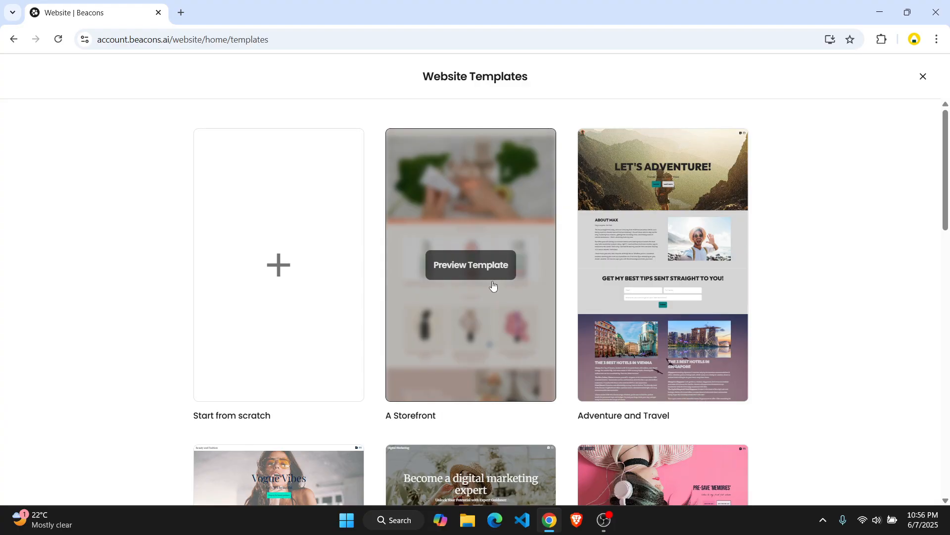
# - Preview the Entertainment and Media template and use it to create the website
pyautogui.scroll(-3, 494, 341)
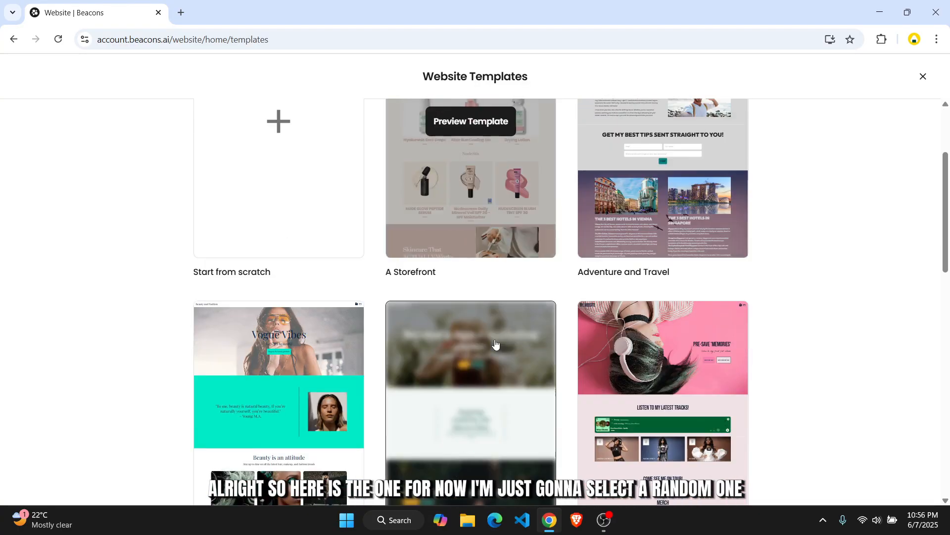
pyautogui.scroll(-3, 662, 150)
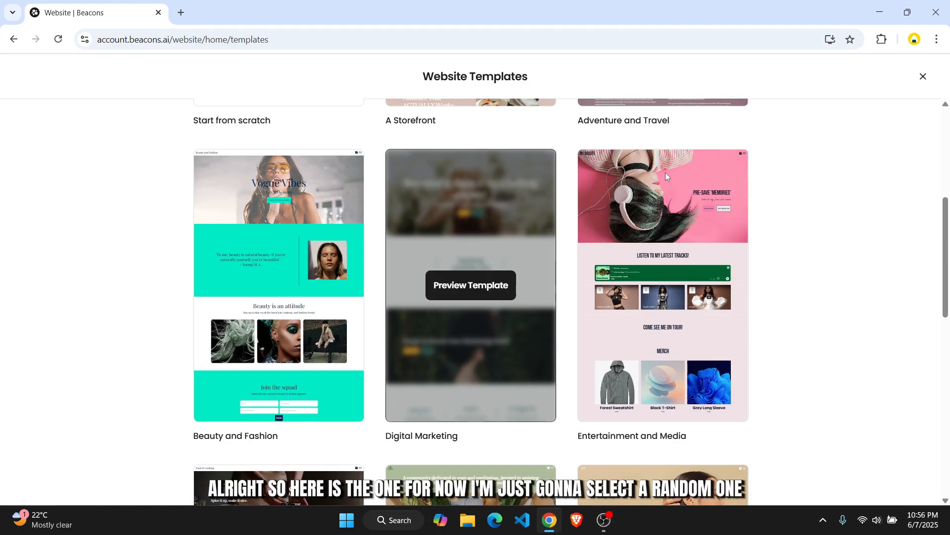
pyautogui.click(665, 174)
pyautogui.scroll(-2, 578, 349)
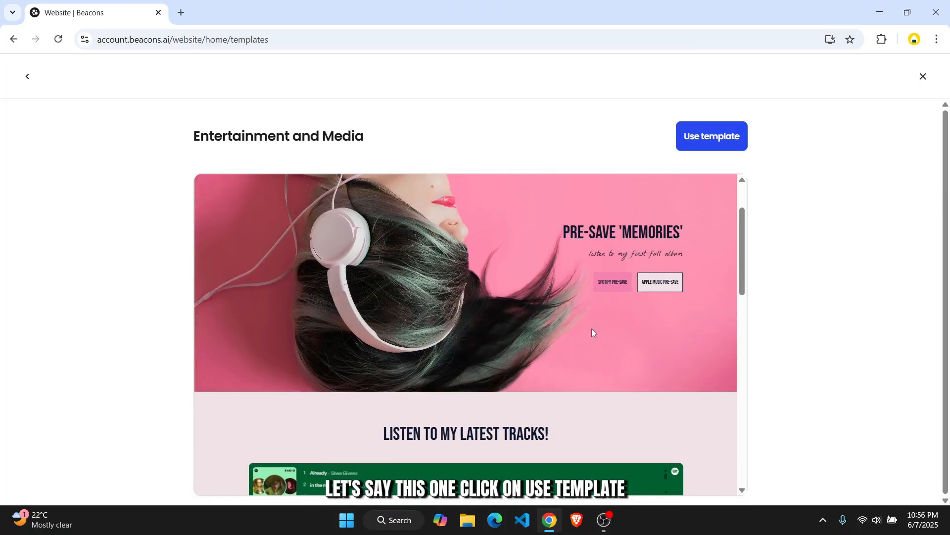
pyautogui.click(705, 134)
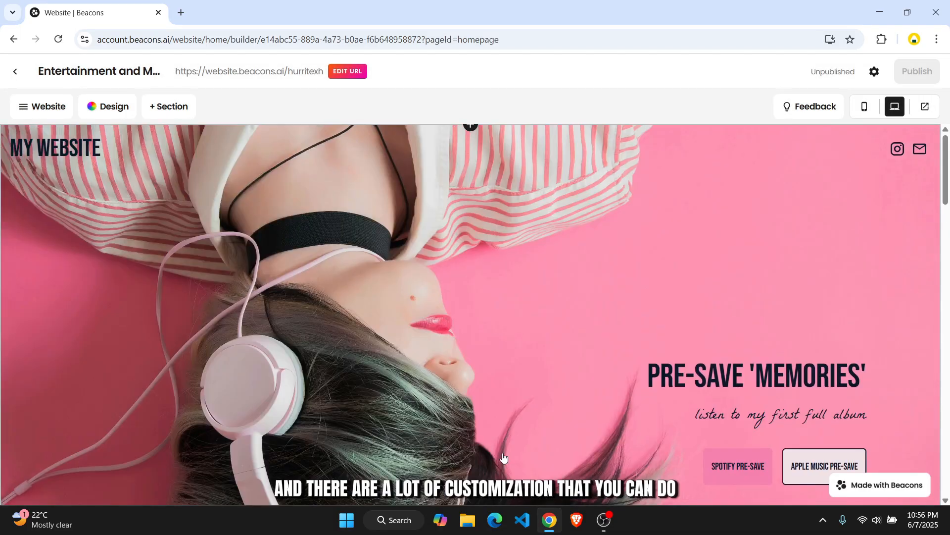
# - Apply the Earthy Elegance color palette to the website design
pyautogui.scroll(-1, 587, 350)
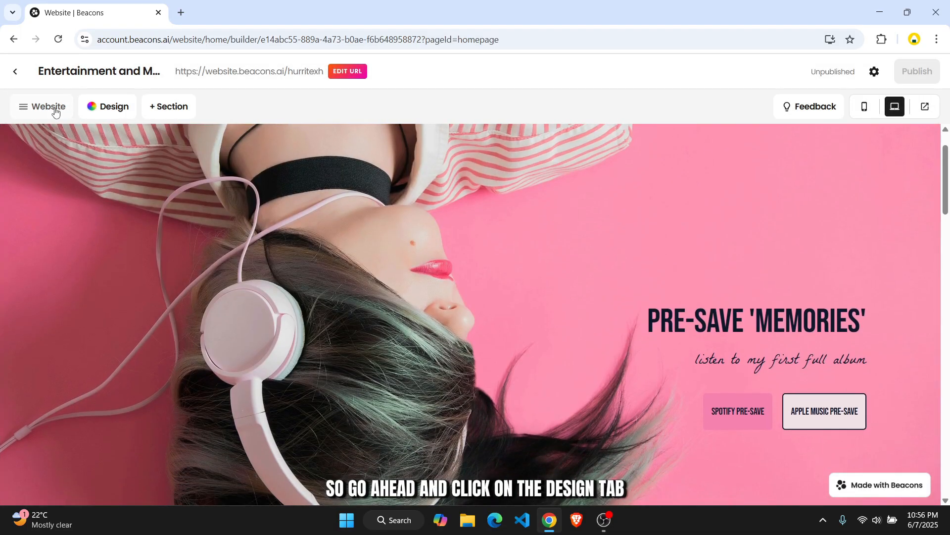
pyautogui.click(106, 109)
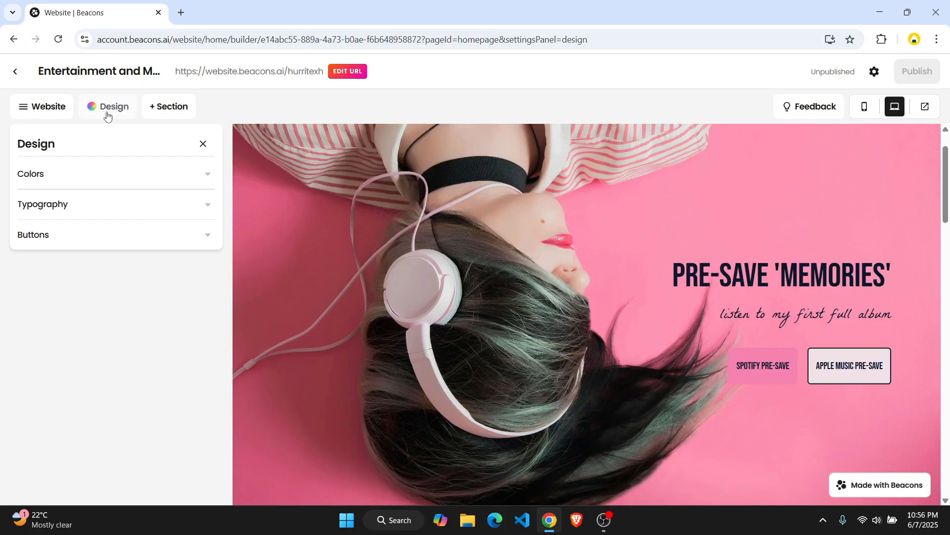
pyautogui.click(106, 173)
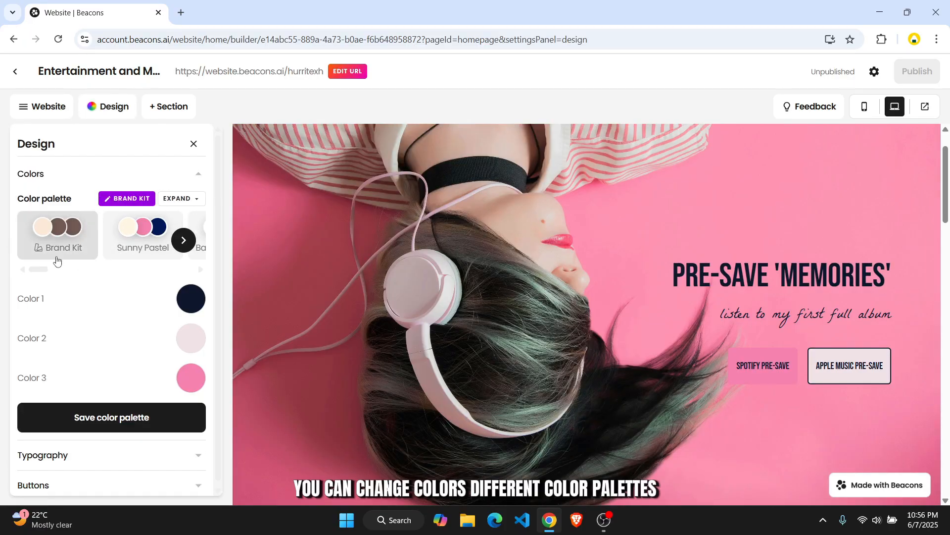
pyautogui.scroll(-1, 90, 325)
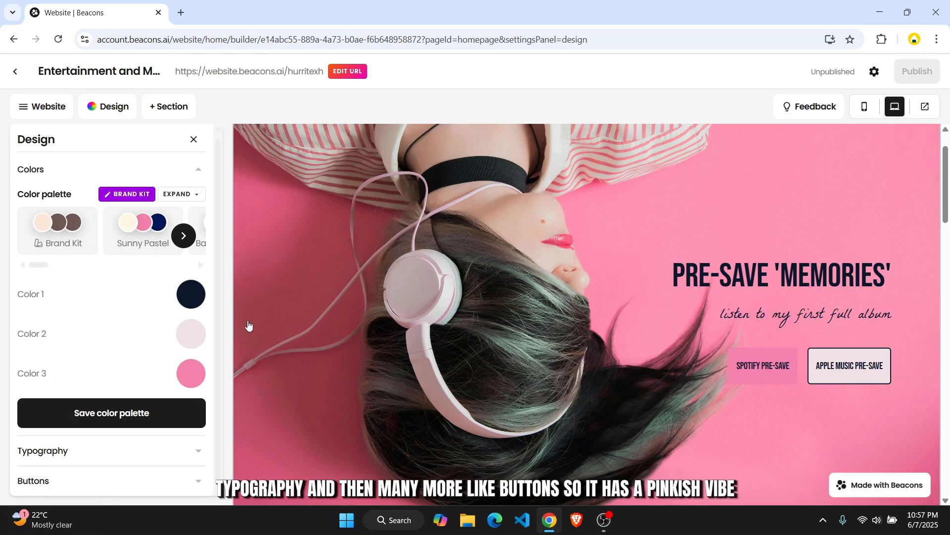
pyautogui.click(184, 236)
pyautogui.click(183, 235)
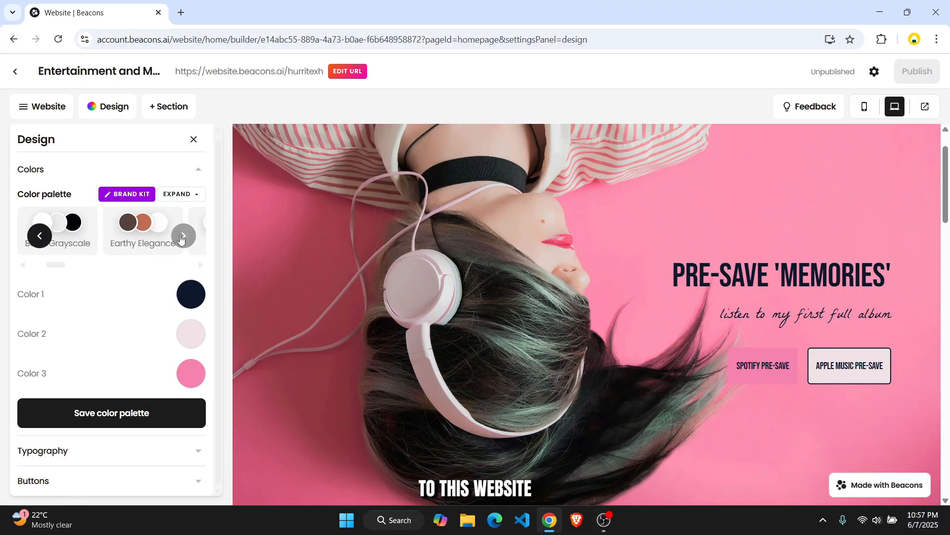
pyautogui.click(154, 232)
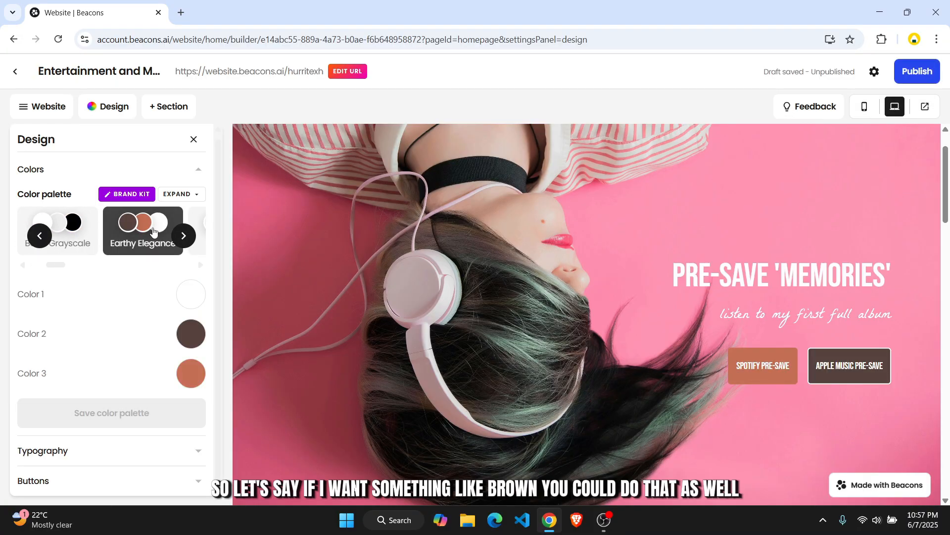
# - Change Color 2 of the palette to the reddish brown #93442e
pyautogui.click(197, 341)
pyautogui.moveTo(195, 330); pyautogui.dragTo(247, 279)
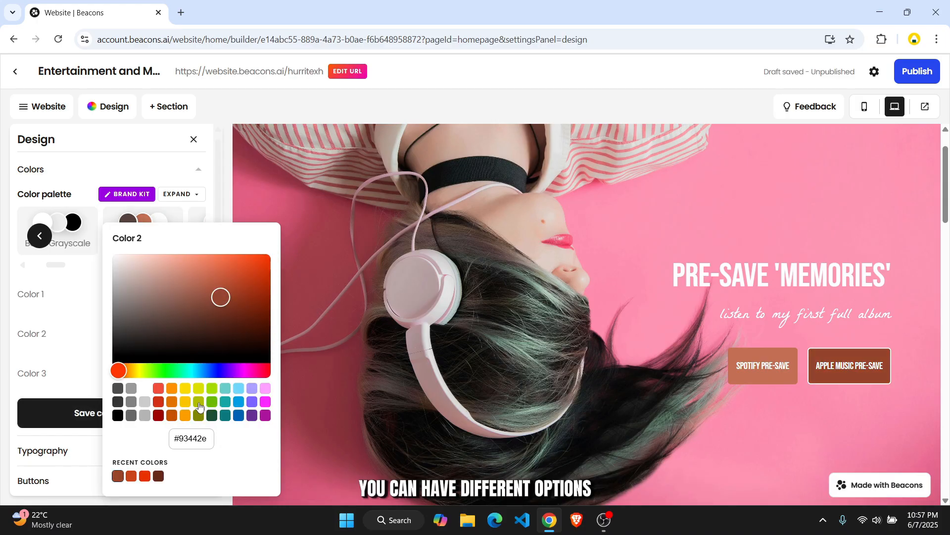
pyautogui.moveTo(179, 438); pyautogui.dragTo(228, 439)
pyautogui.click(85, 394)
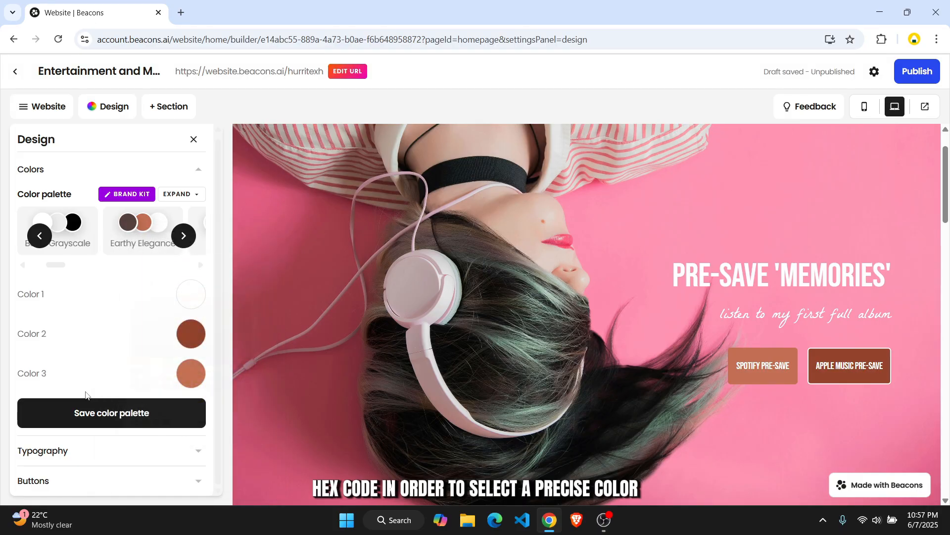
pyautogui.click(190, 336)
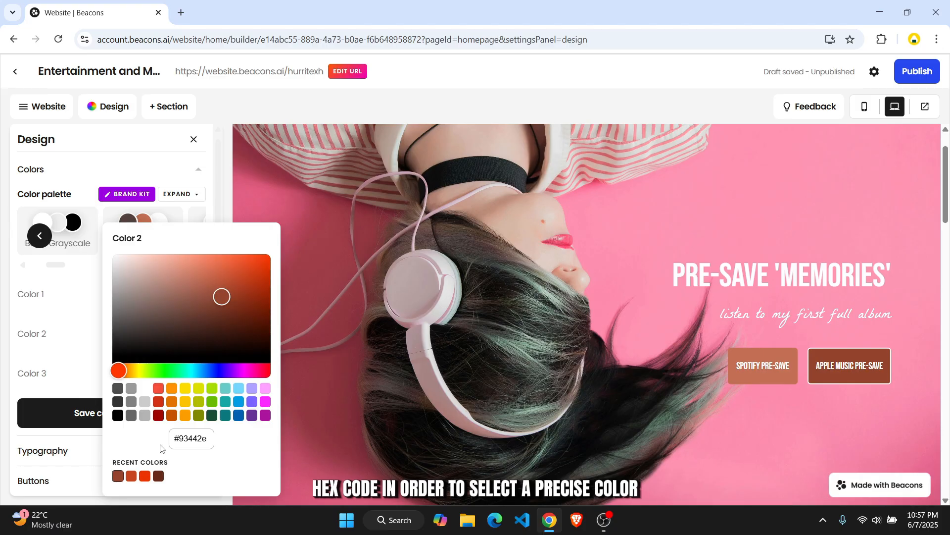
pyautogui.click(88, 450)
# - Save the customized color palette under the name "brown"
pyautogui.click(124, 416)
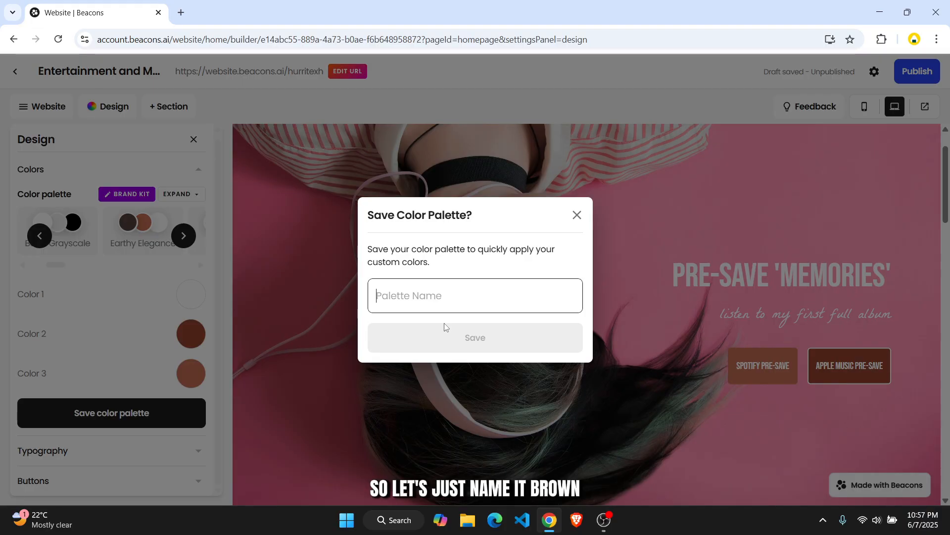
pyautogui.write('brown')
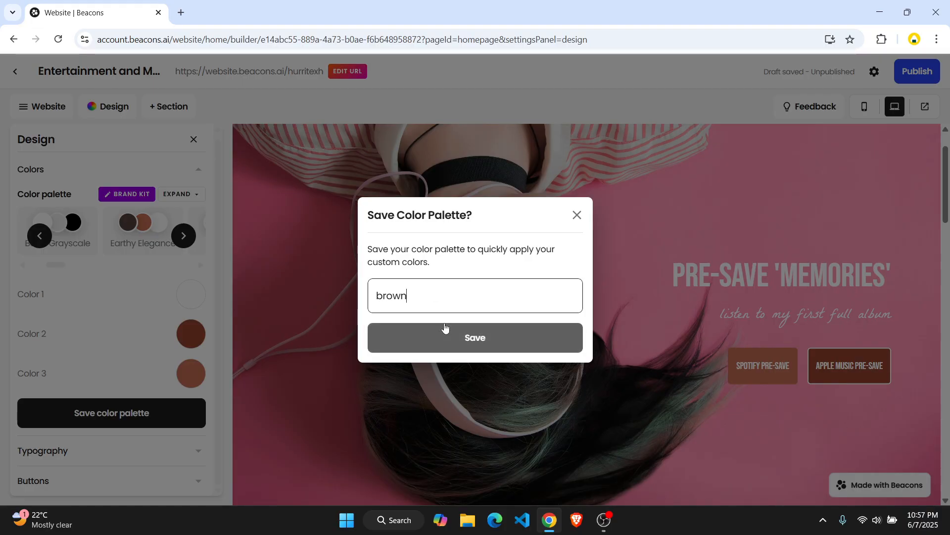
pyautogui.click(435, 337)
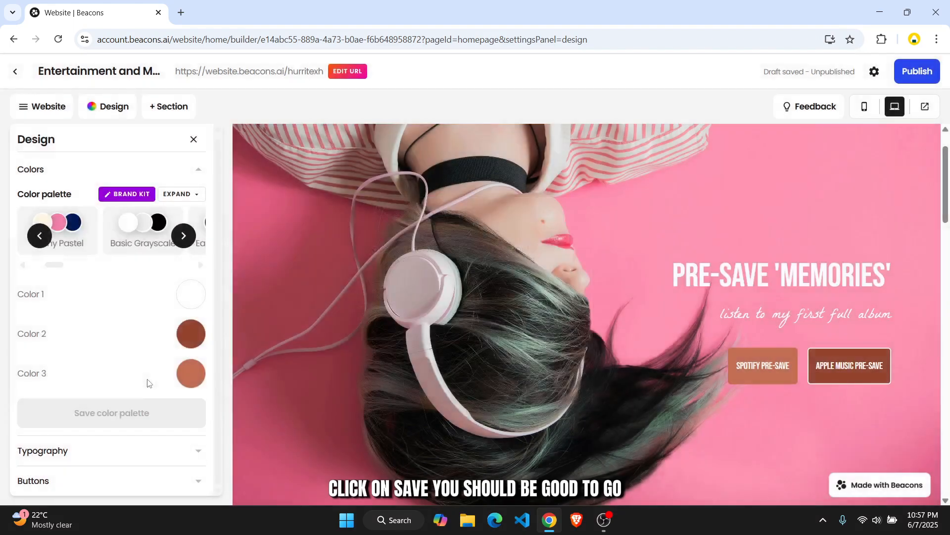
# - Review the typography settings, including the font weight options for the heading and body text
pyautogui.click(91, 452)
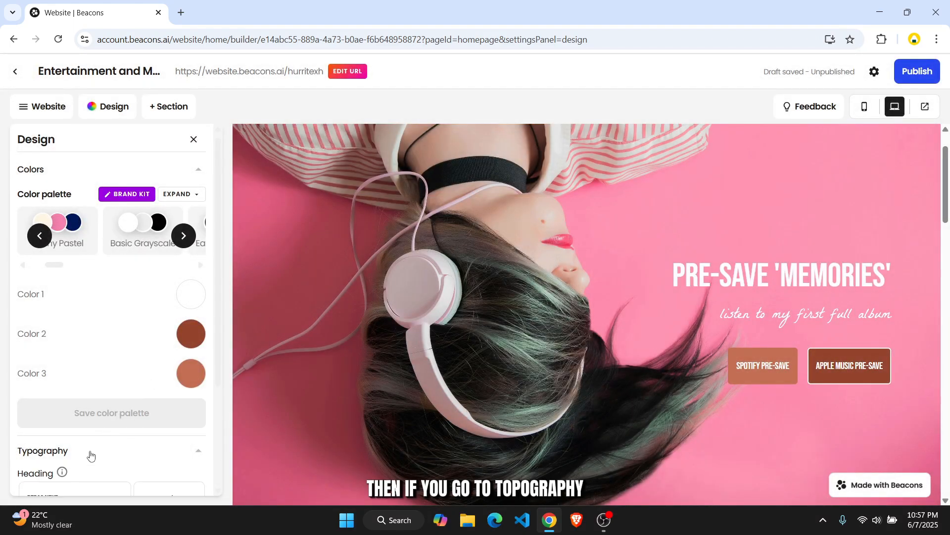
pyautogui.scroll(-4, 115, 461)
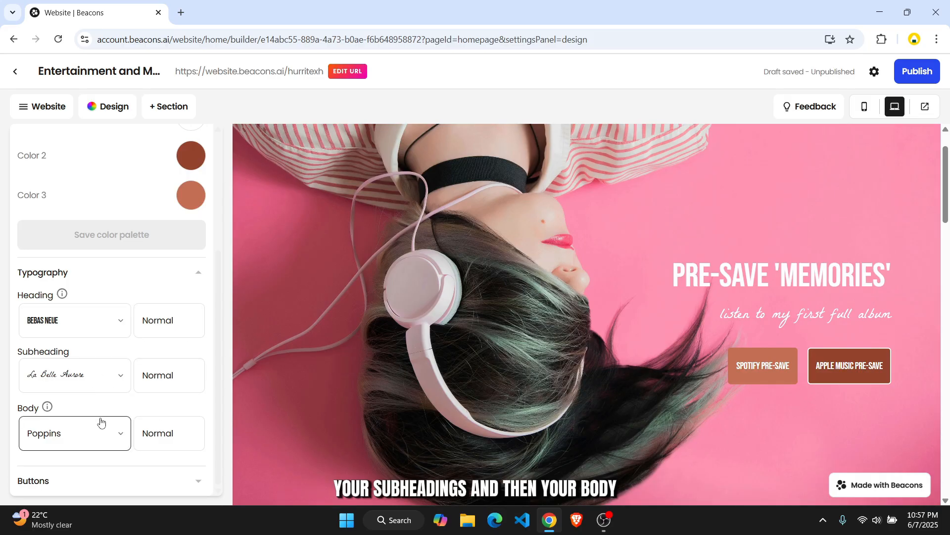
pyautogui.click(173, 321)
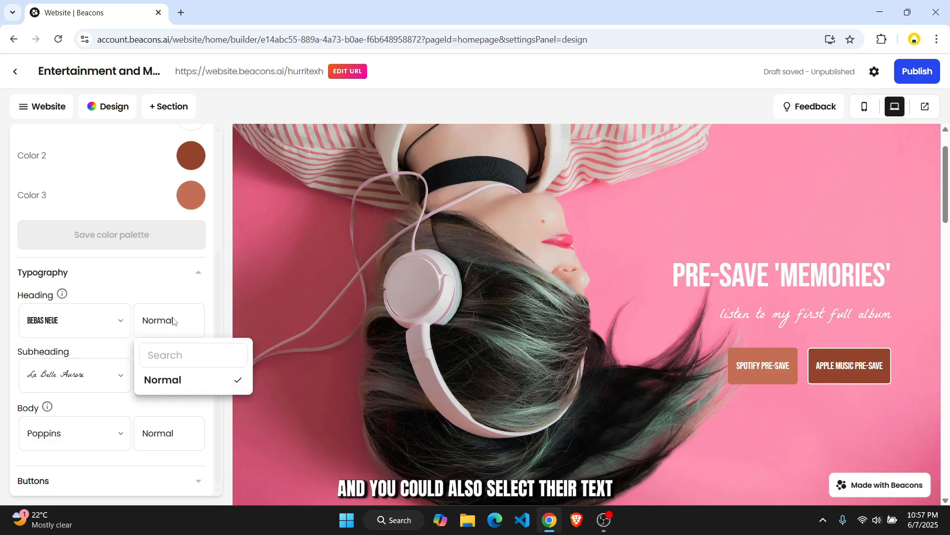
pyautogui.click(175, 455)
pyautogui.click(157, 422)
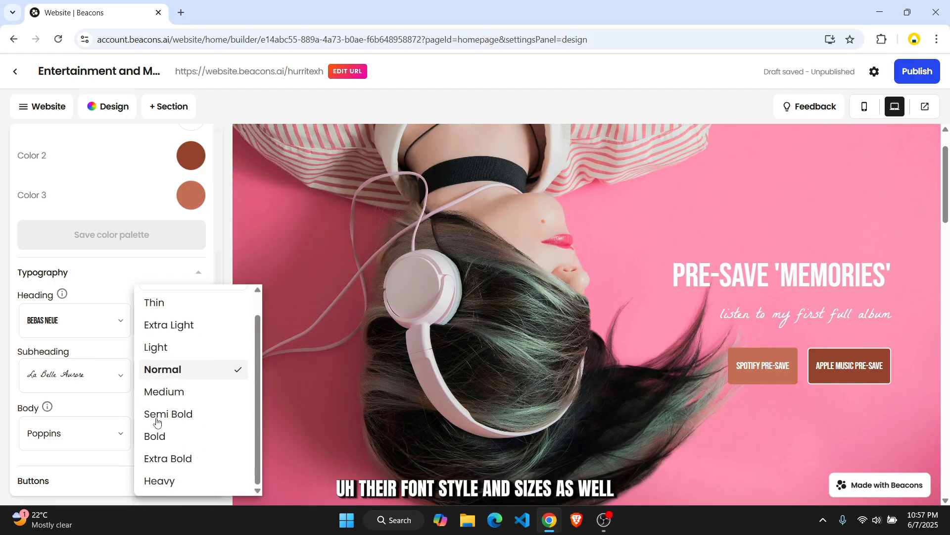
pyautogui.click(70, 486)
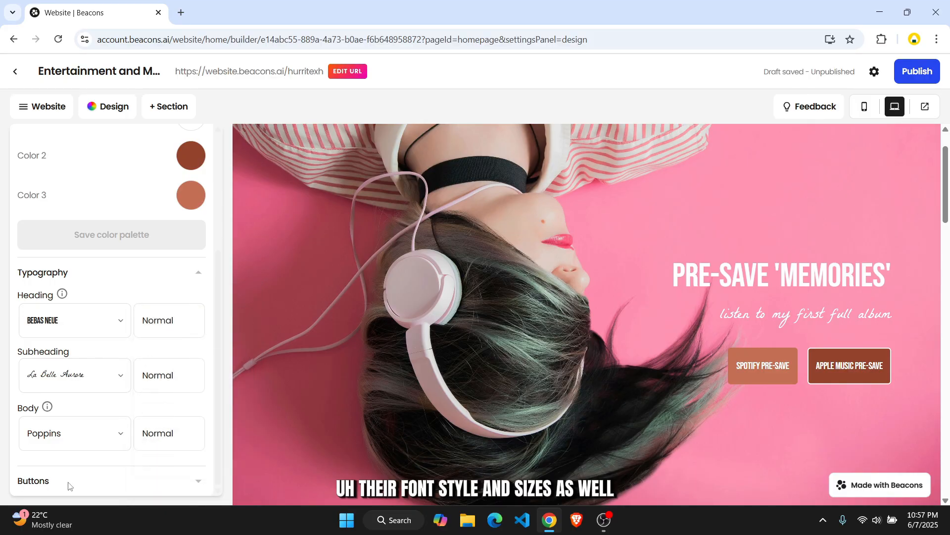
# - Set the website's button corner radius to 20 px and close the design settings
pyautogui.click(179, 481)
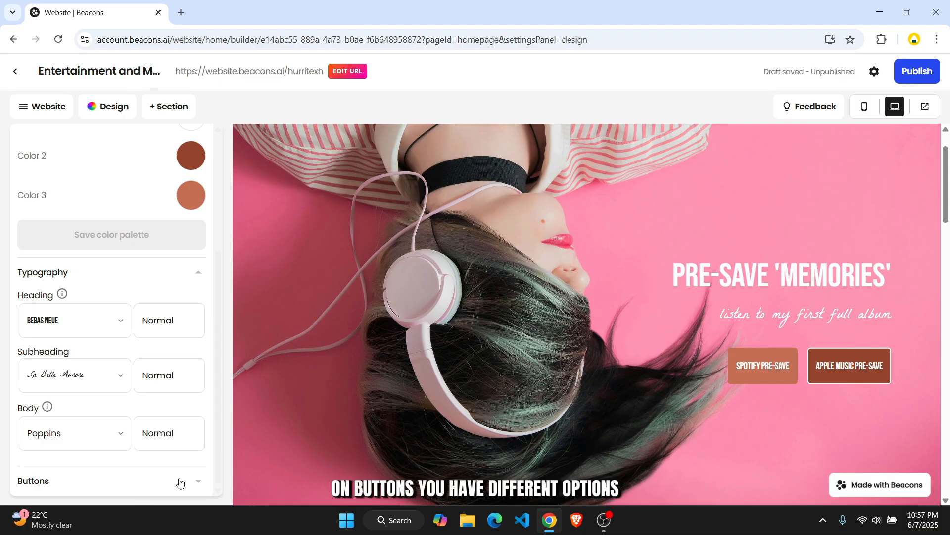
pyautogui.click(183, 482)
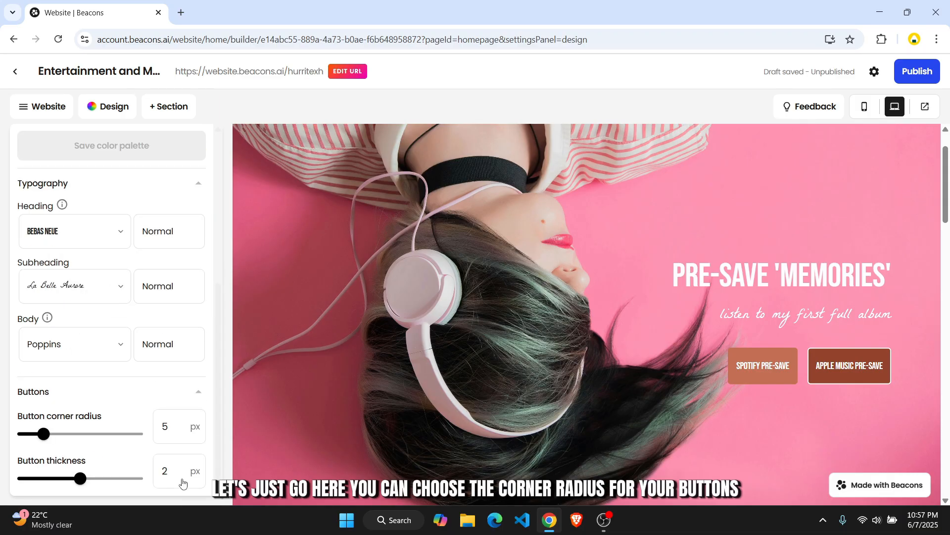
pyautogui.moveTo(44, 434); pyautogui.dragTo(122, 433)
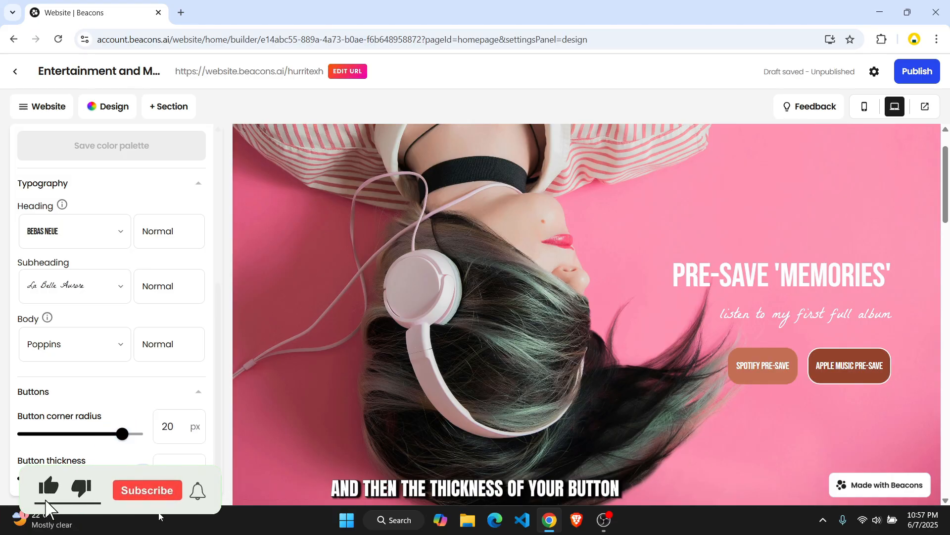
pyautogui.scroll(5, 110, 346)
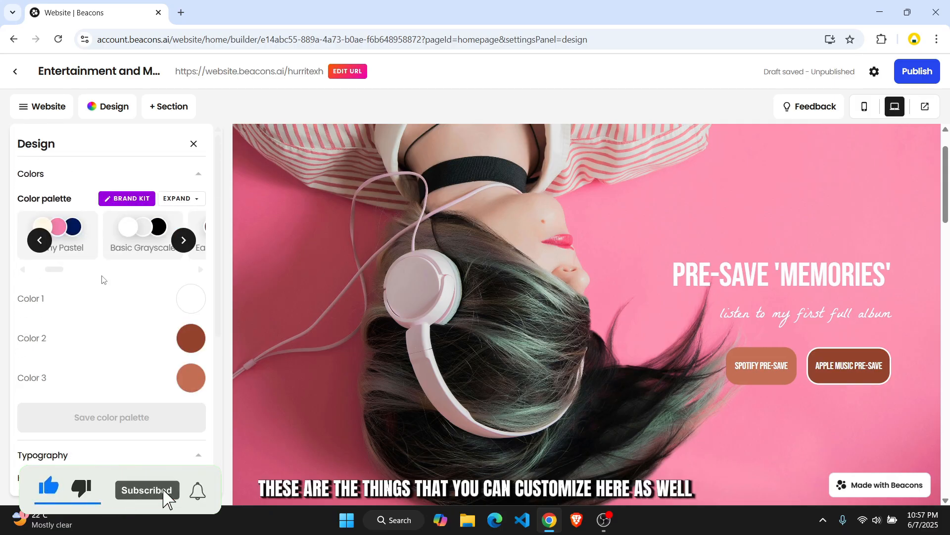
pyautogui.click(133, 108)
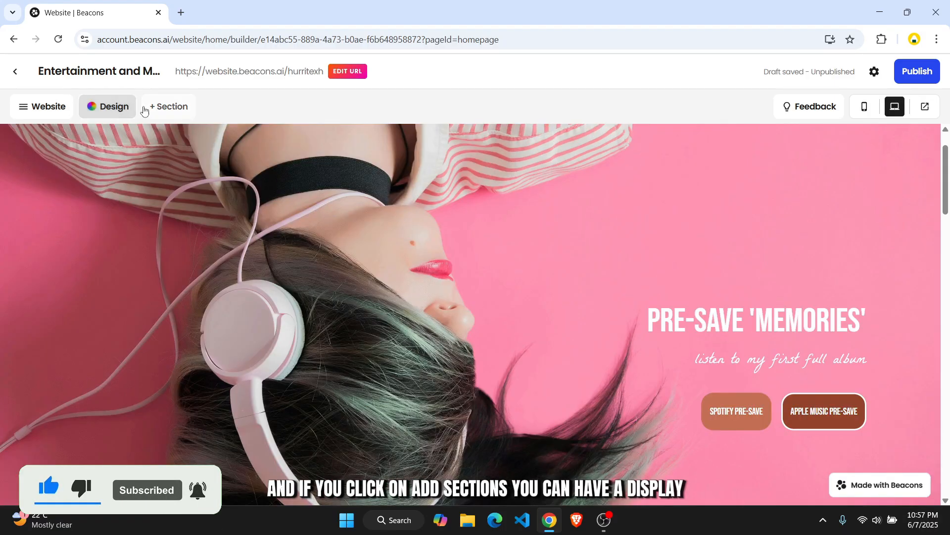
# - Review the section types that can be added to the page, including layout, media, e-commerce and integrations
pyautogui.click(147, 109)
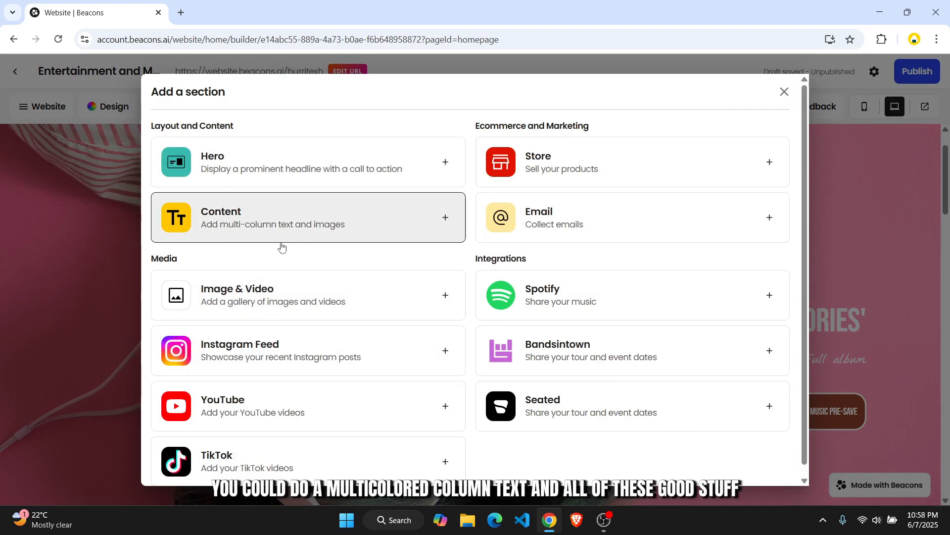
pyautogui.scroll(-1, 259, 325)
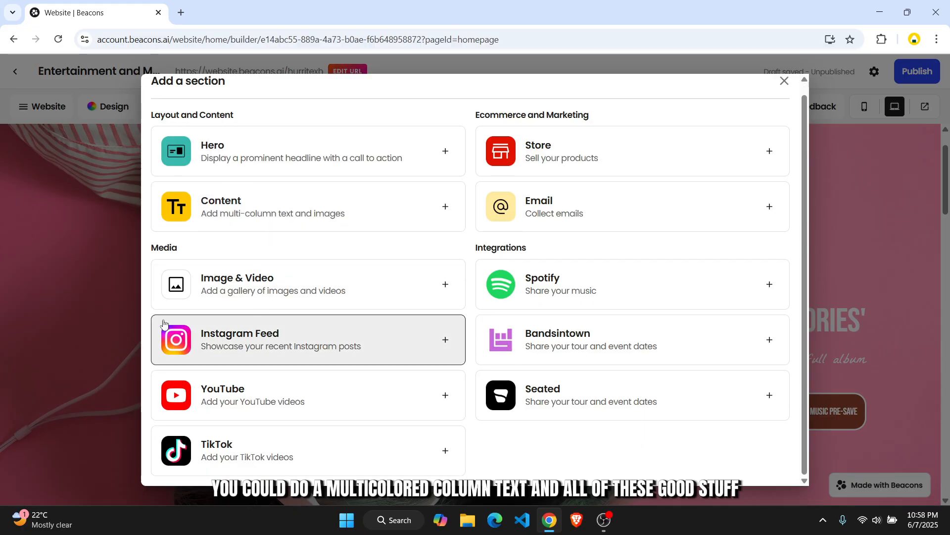
pyautogui.click(55, 219)
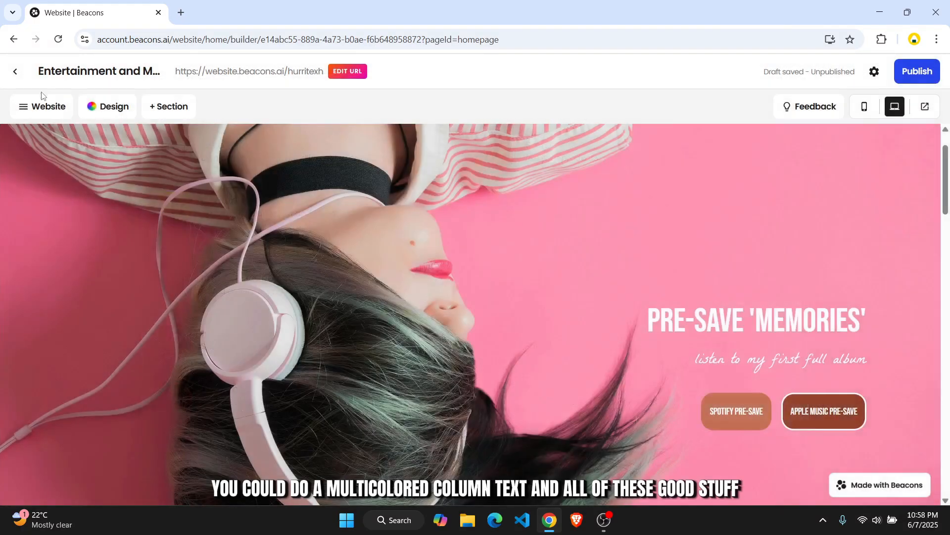
# - Inspect the website's page navigation and pop-up options, previewing the Promote a product pop-up before closing it
pyautogui.click(48, 106)
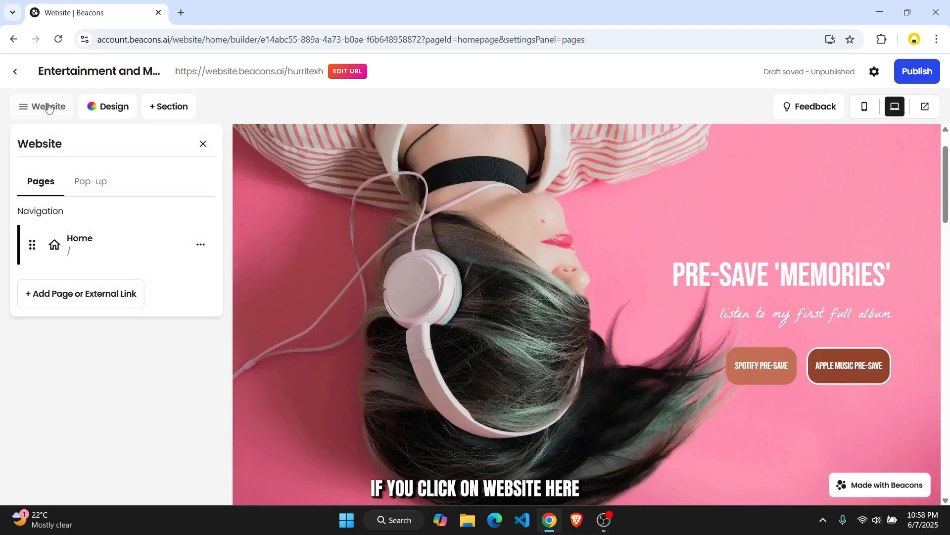
pyautogui.click(97, 183)
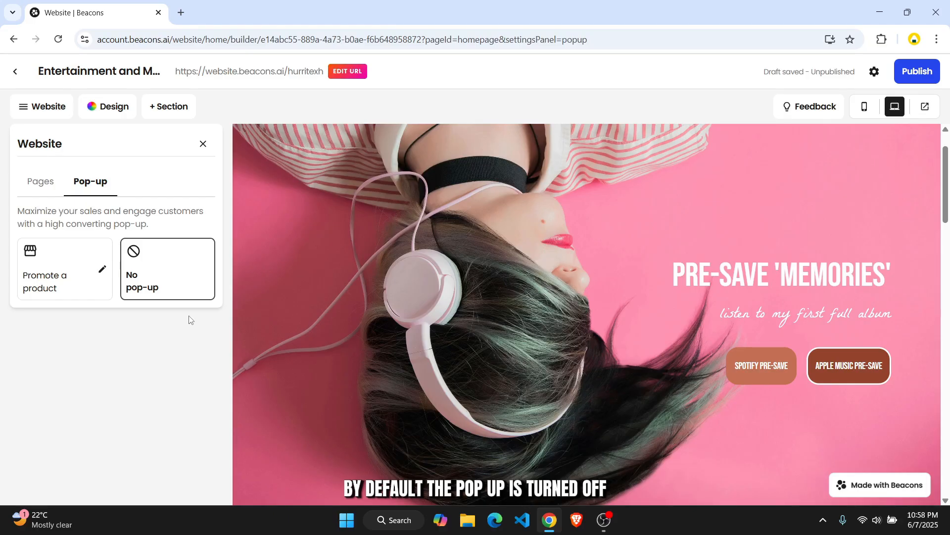
pyautogui.click(64, 270)
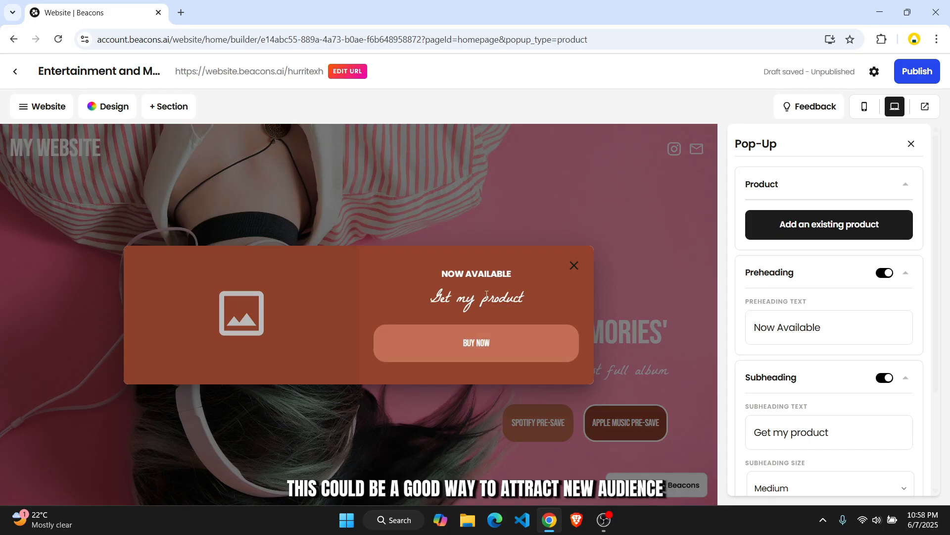
pyautogui.click(574, 267)
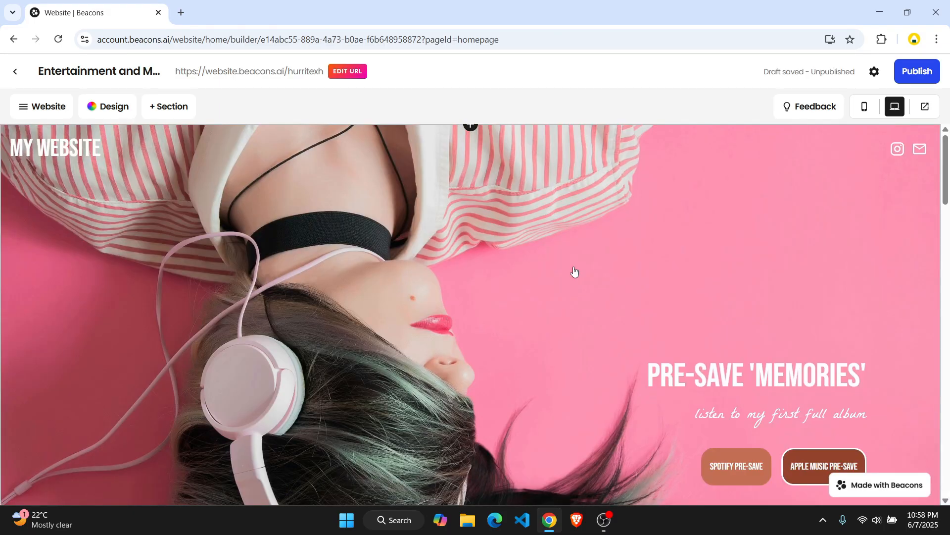
# - Look over the customized homepage, including its music tracks and video sections
pyautogui.scroll(-15, 574, 271)
pyautogui.scroll(9, 574, 270)
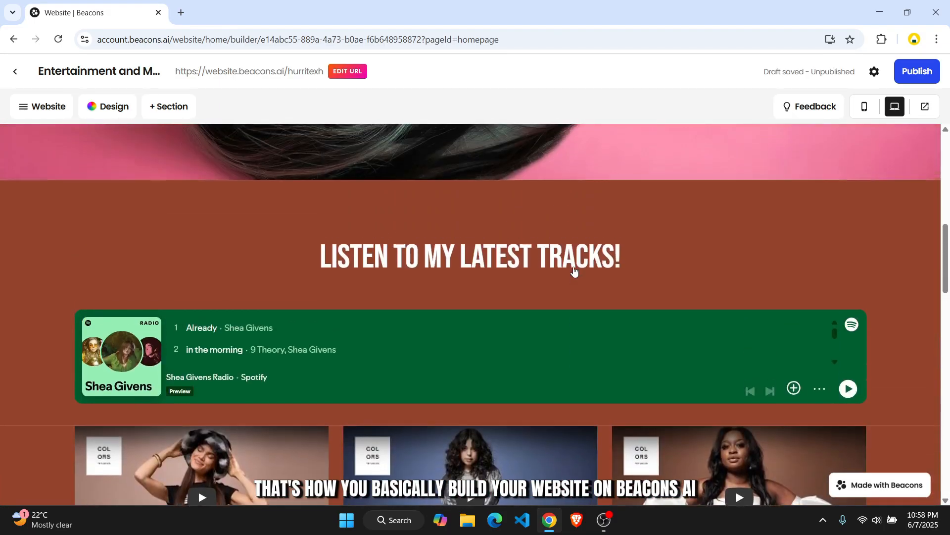
pyautogui.scroll(-4, 574, 271)
pyautogui.scroll(-2, 574, 270)
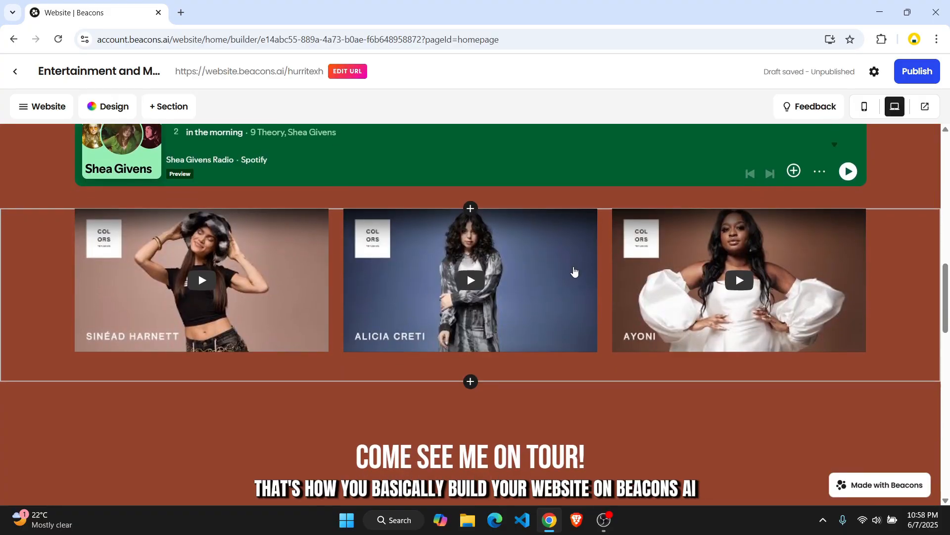